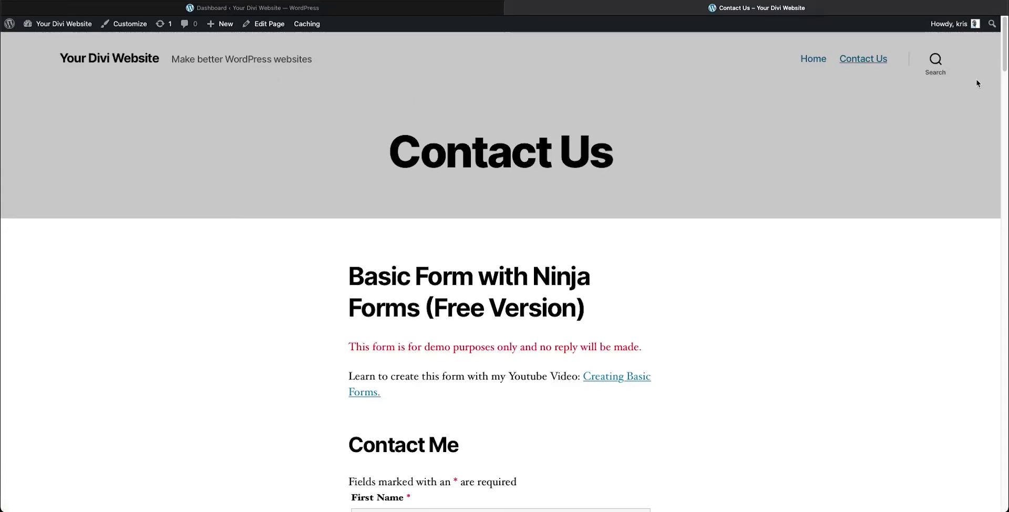
Fill in Form w/o redirect's name fields and submit to get 'Form submitted successfully.'
{"action": "scroll", "coordinate": [996, 121], "scroll_direction": "down", "scroll_amount": 5}
{"action": "left_click_drag", "start_coordinate": [995, 169], "coordinate": [1002, 497]}
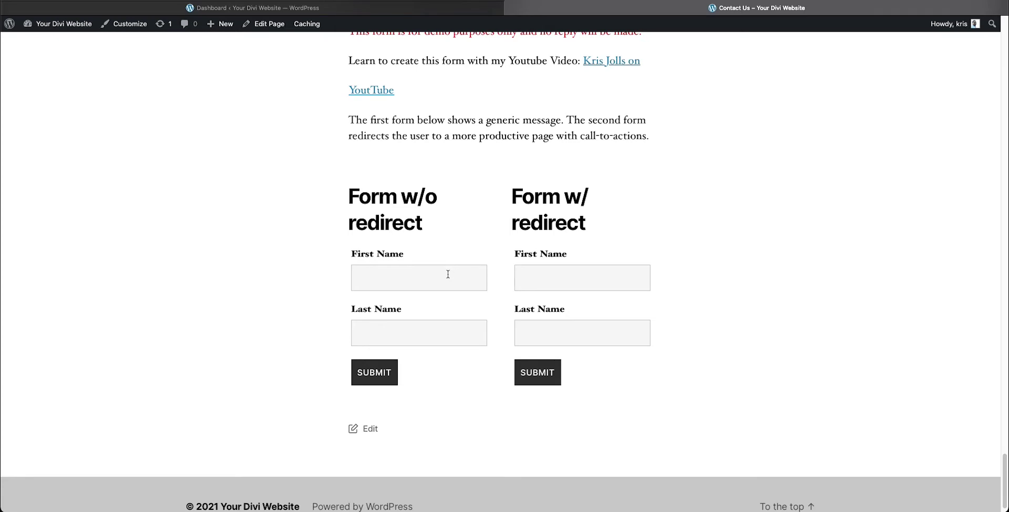
{"action": "type", "text": "kris"}
{"action": "key", "text": "Tab"}
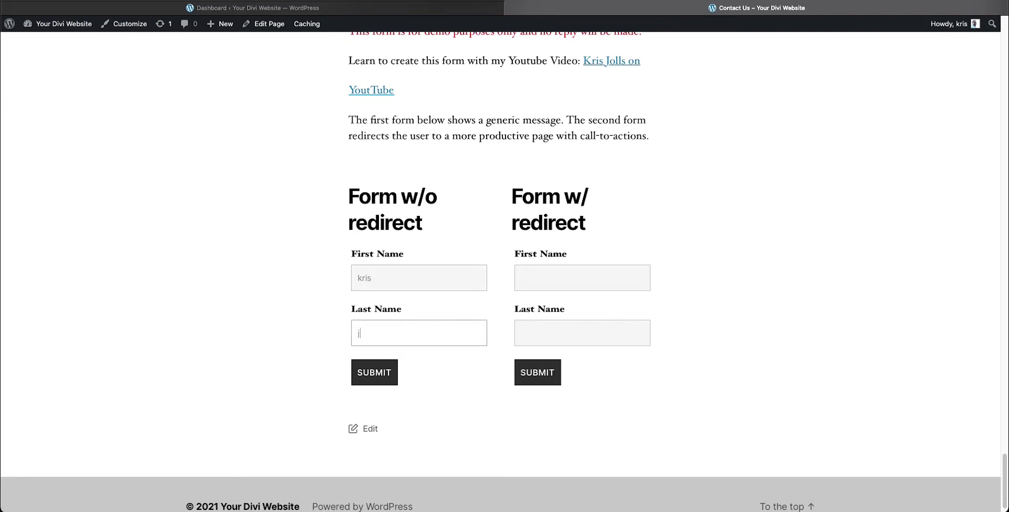
{"action": "left_click", "coordinate": [383, 371]}
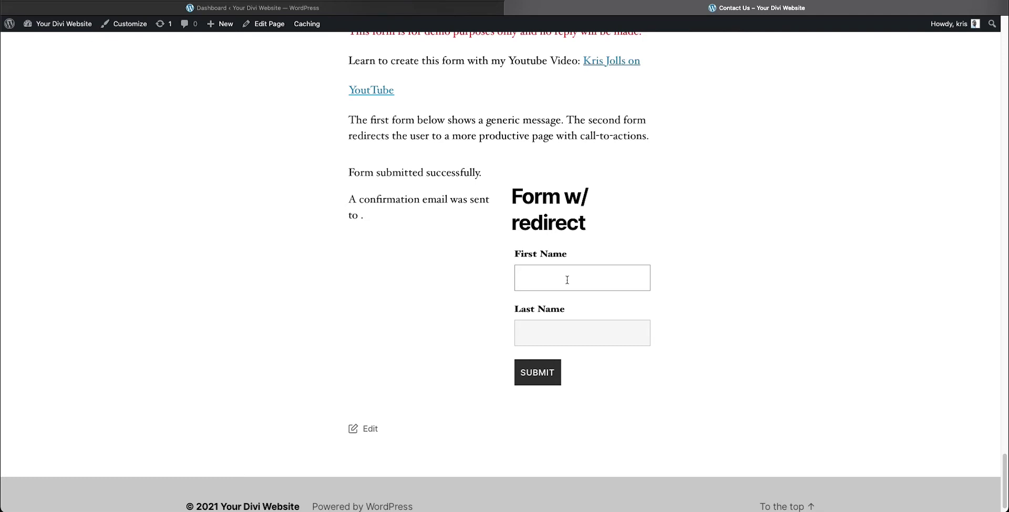
Submit Form w/ redirect and scroll through the 'Thanks for contacting us' redirect page
{"action": "type", "text": "Kris"}
{"action": "left_click", "coordinate": [544, 380]}
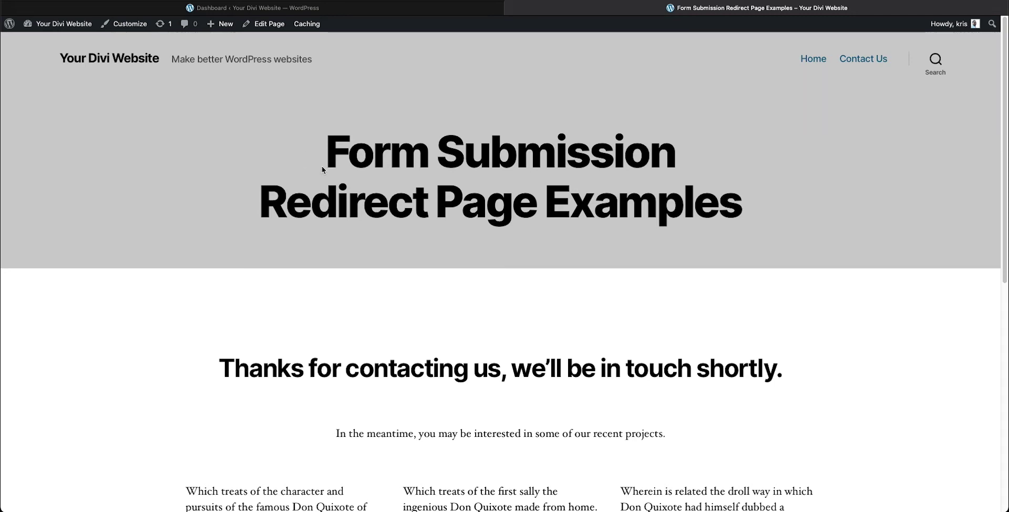
{"action": "scroll", "coordinate": [322, 166], "scroll_direction": "down", "scroll_amount": 4}
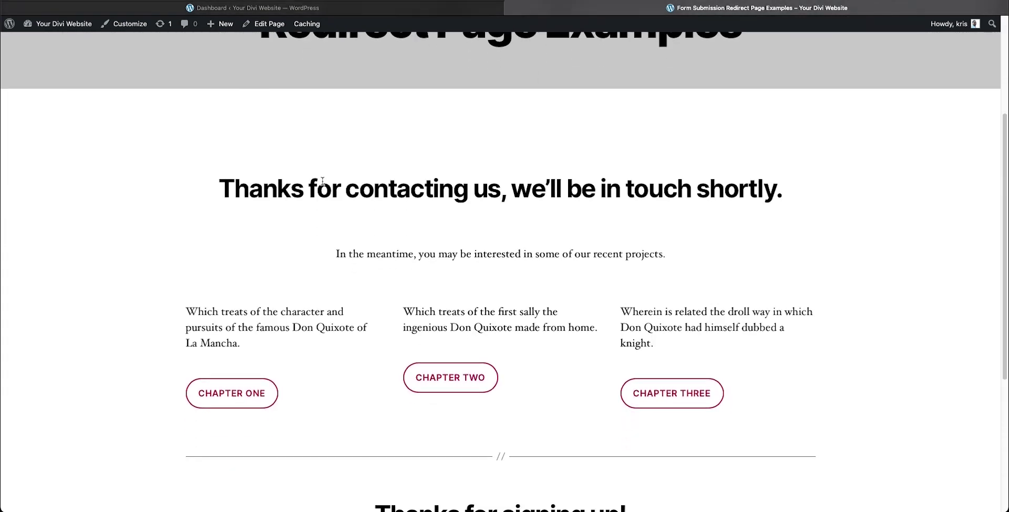
{"action": "scroll", "coordinate": [322, 181], "scroll_direction": "down", "scroll_amount": 1}
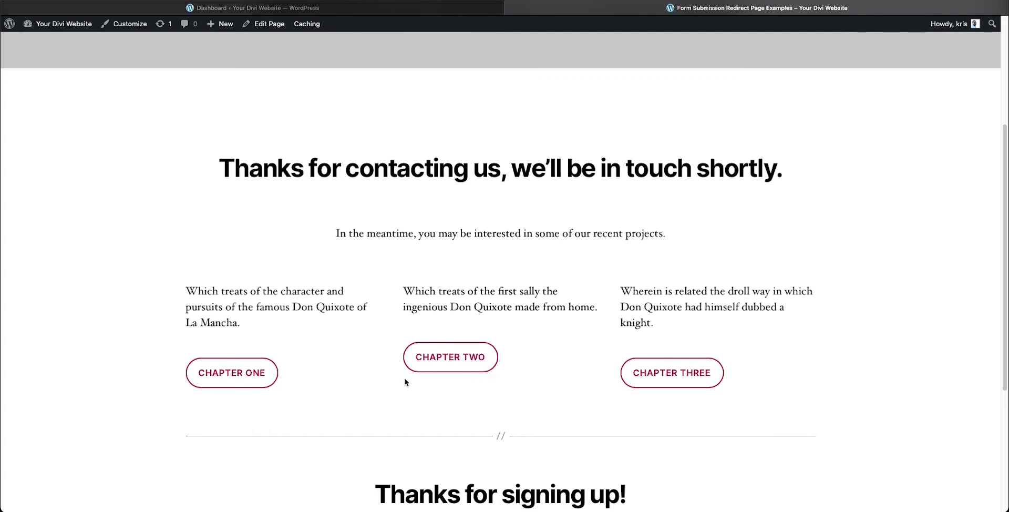
{"action": "scroll", "coordinate": [405, 382], "scroll_direction": "down", "scroll_amount": 1}
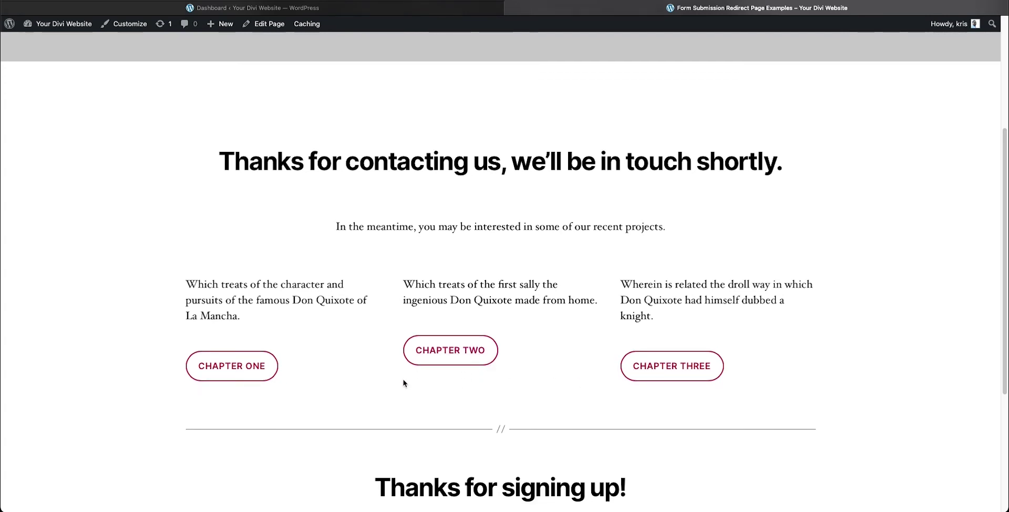
{"action": "scroll", "coordinate": [403, 383], "scroll_direction": "down", "scroll_amount": 5}
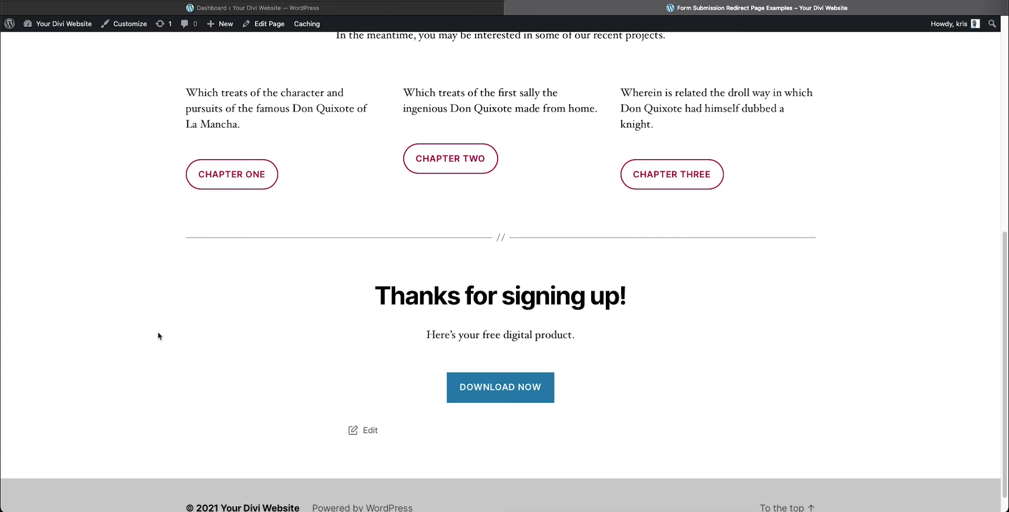
{"action": "scroll", "coordinate": [142, 322], "scroll_direction": "up", "scroll_amount": 3}
{"action": "scroll", "coordinate": [142, 317], "scroll_direction": "up", "scroll_amount": 2}
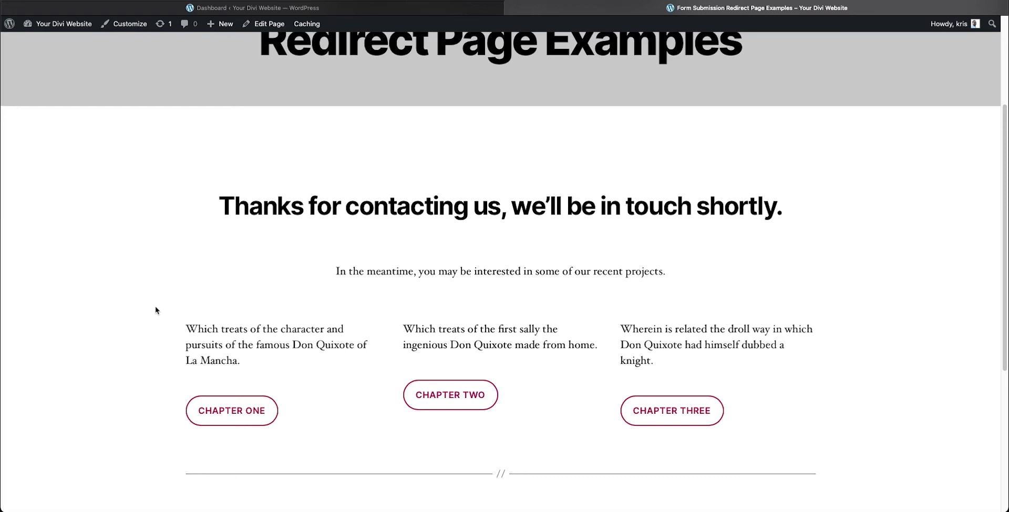
{"action": "scroll", "coordinate": [160, 310], "scroll_direction": "down", "scroll_amount": 1}
{"action": "scroll", "coordinate": [159, 309], "scroll_direction": "up", "scroll_amount": 5}
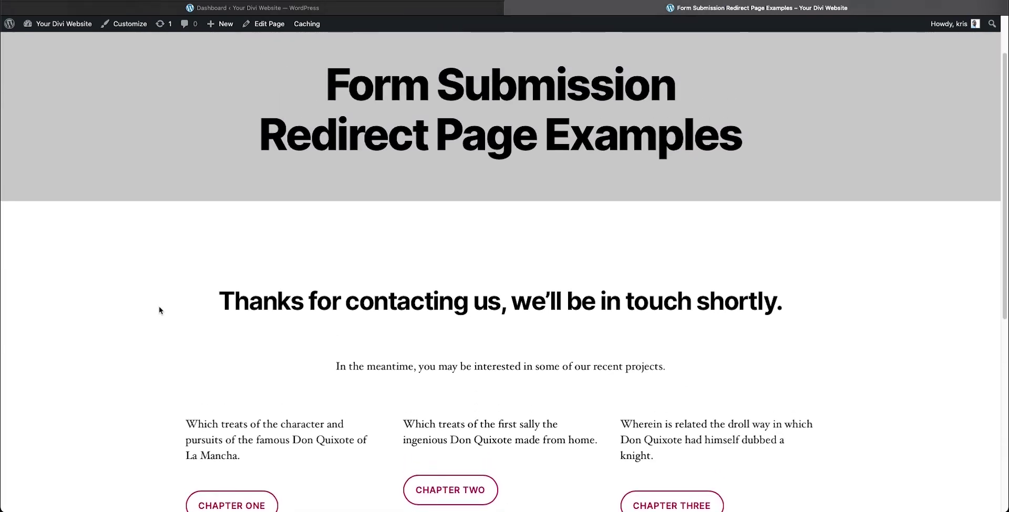
{"action": "scroll", "coordinate": [160, 309], "scroll_direction": "up", "scroll_amount": 3}
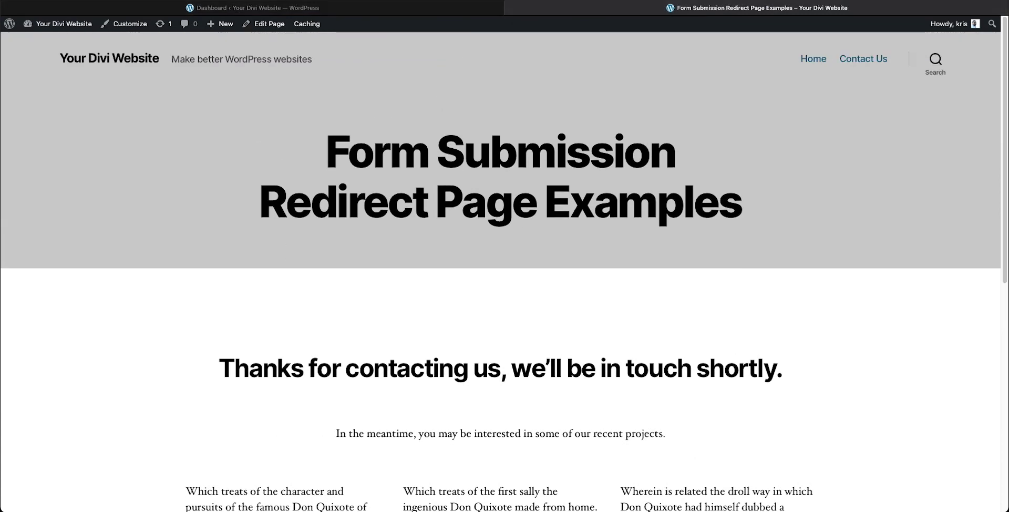
{"action": "key", "text": "super+l"}
Return to the Ninja Forms list and open 'Form w/ redirect' in the form builder
{"action": "key", "text": "Escape"}
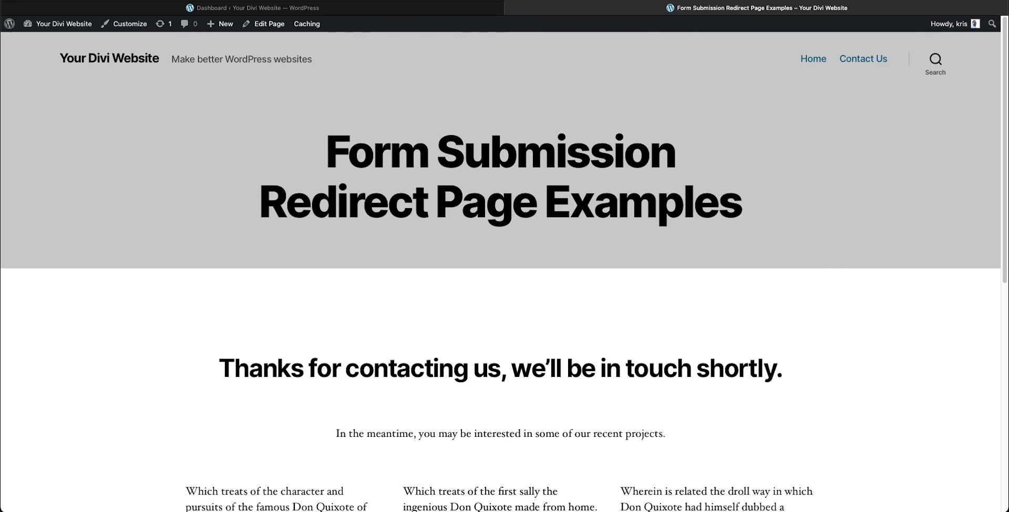
{"action": "key", "text": "ctrl+shift+Tab"}
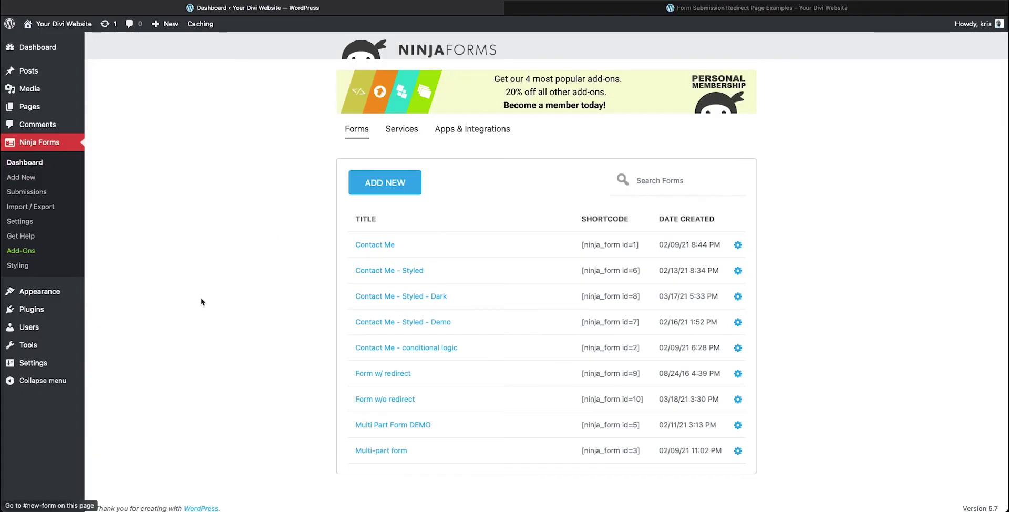
{"action": "scroll", "coordinate": [338, 425], "scroll_direction": "down", "scroll_amount": 1}
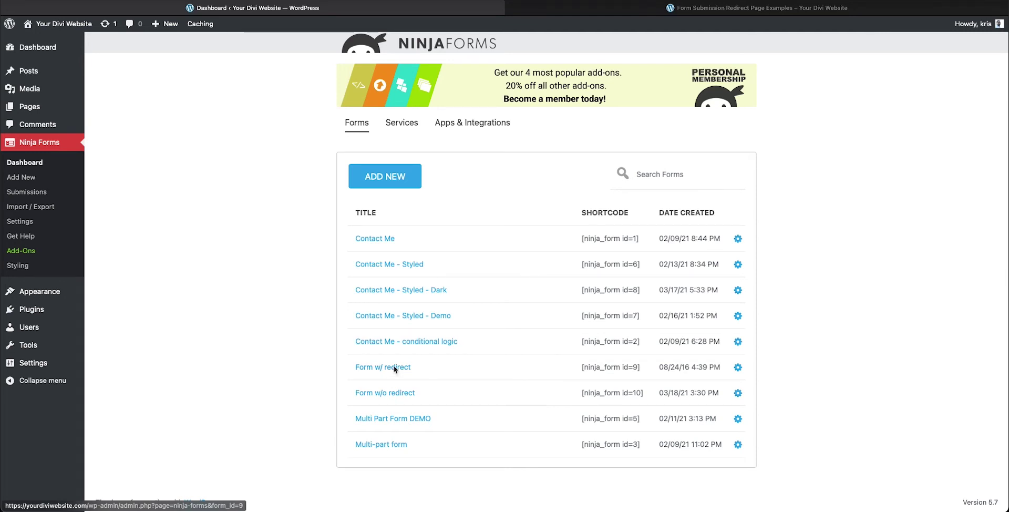
{"action": "left_click", "coordinate": [394, 368]}
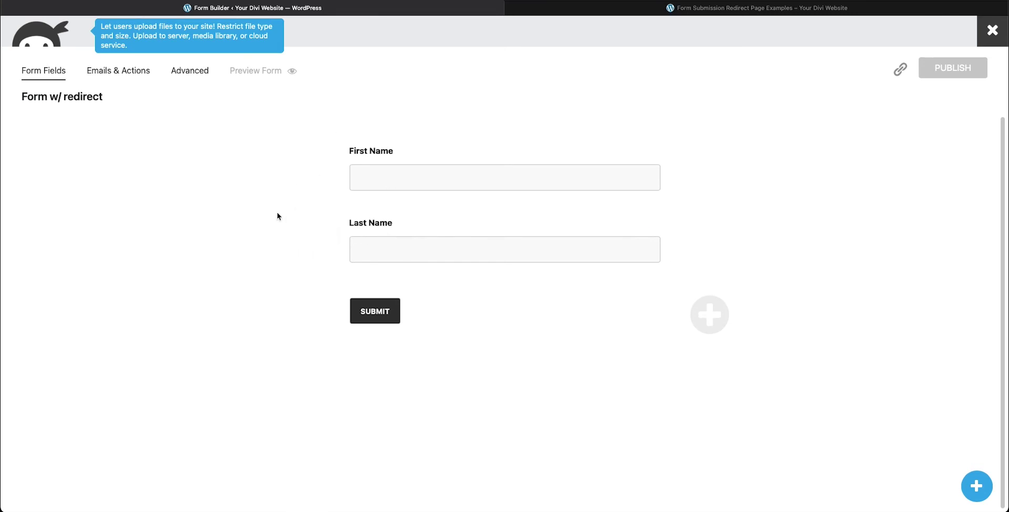
Under Emails & Actions, turn off Success Message and bring up the Redirect action's settings
{"action": "left_click", "coordinate": [132, 77]}
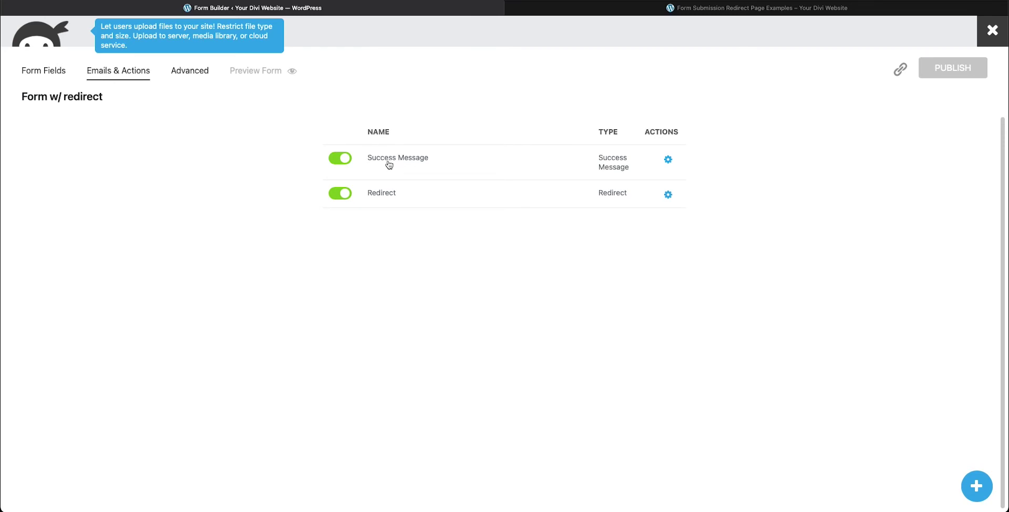
{"action": "left_click", "coordinate": [349, 163]}
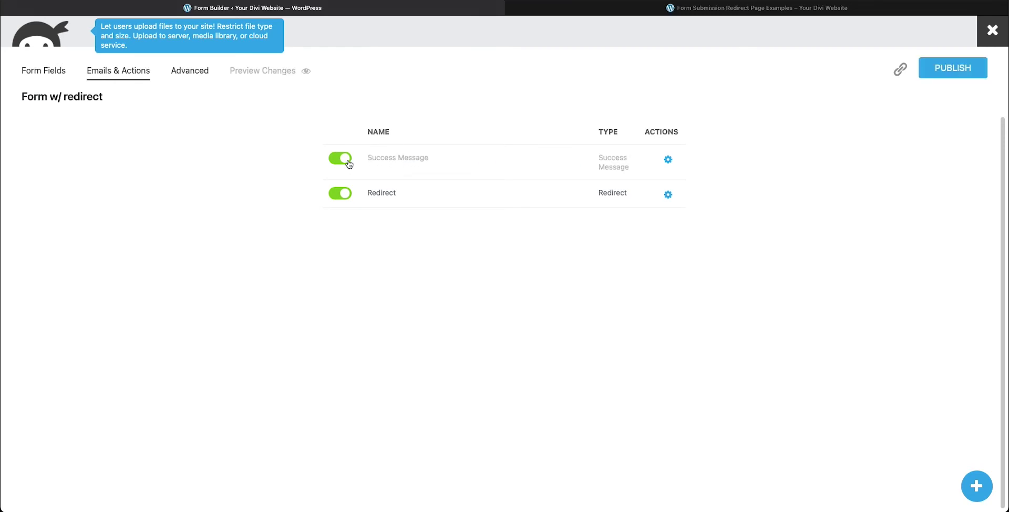
{"action": "left_click", "coordinate": [668, 196]}
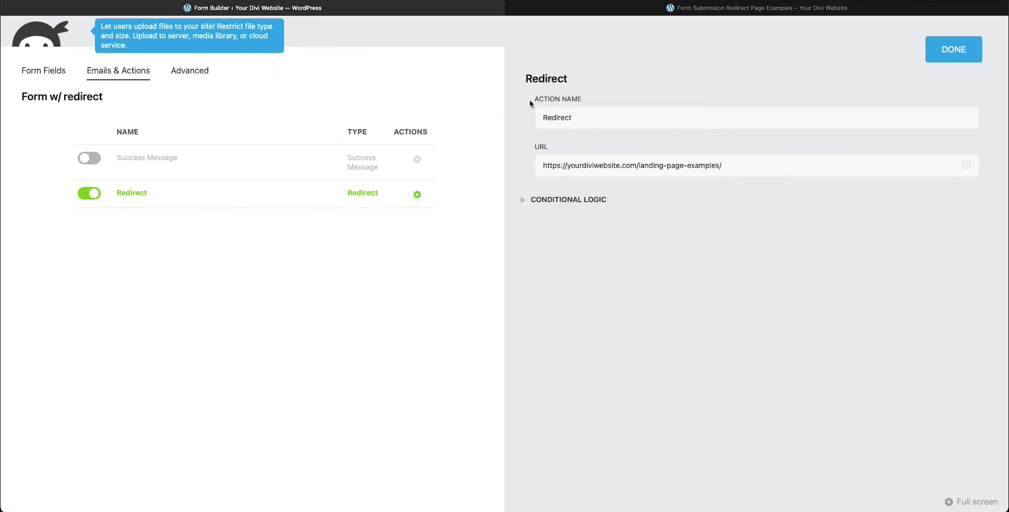
Rename the Redirect action to 'Redirect to latest projects'
{"action": "left_click", "coordinate": [577, 121]}
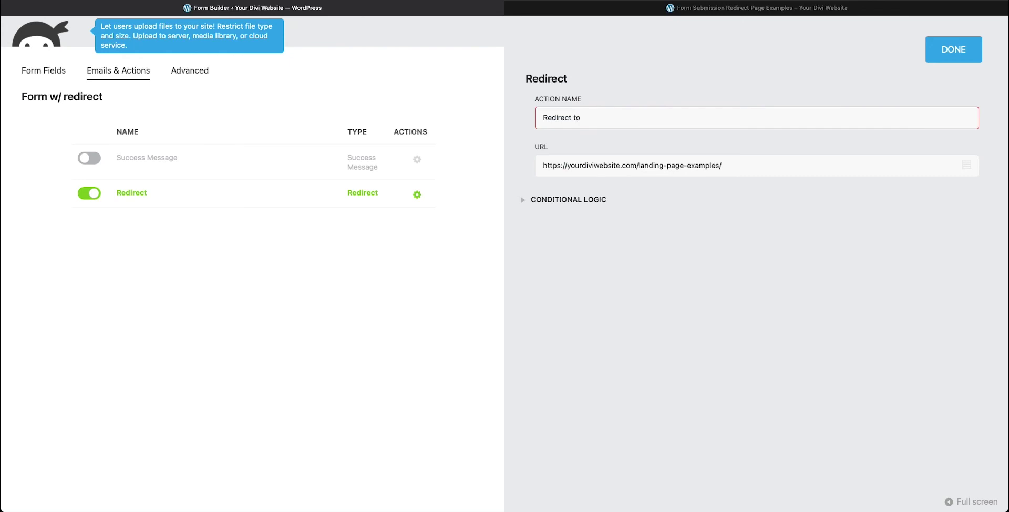
{"action": "type", "text": "test projects"}
{"action": "key", "text": "Return"}
Close the action settings, publish the form, and return to the site's thank-you page
{"action": "left_click", "coordinate": [413, 196]}
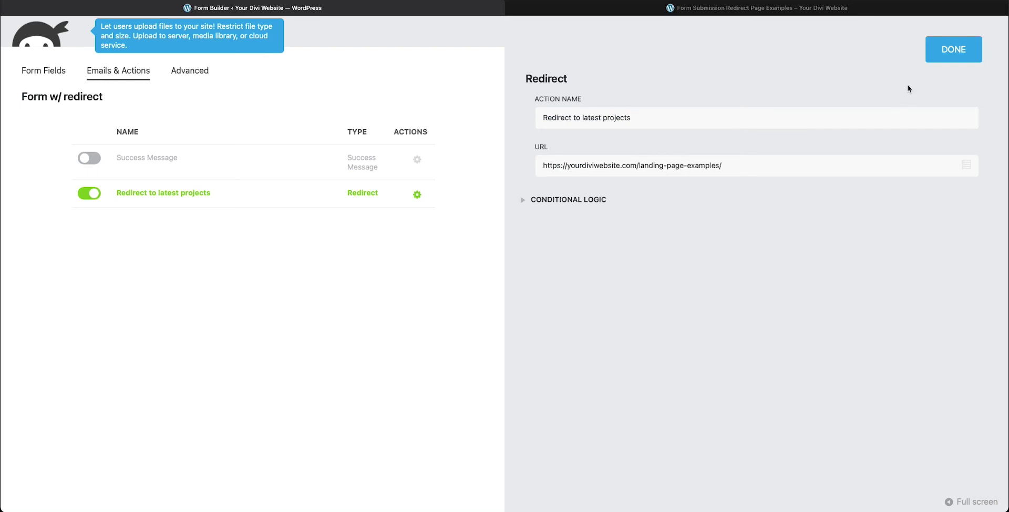
{"action": "left_click", "coordinate": [934, 52]}
{"action": "left_click", "coordinate": [948, 70]}
{"action": "key", "text": "ctrl+Tab"}
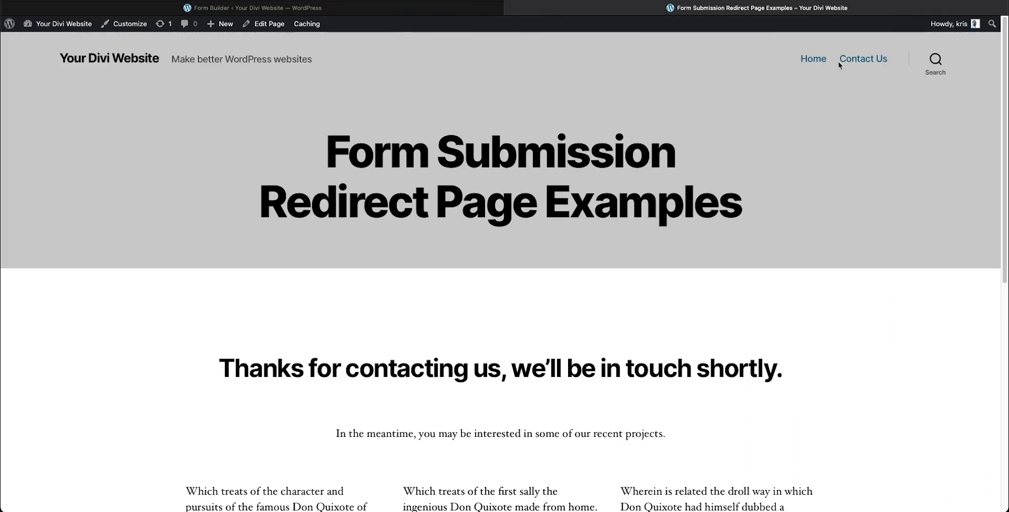
From Contact Us, enter a first and last name in Form w/ redirect and submit it
{"action": "left_click", "coordinate": [850, 60]}
{"action": "scroll", "coordinate": [680, 336], "scroll_direction": "down", "scroll_amount": 10}
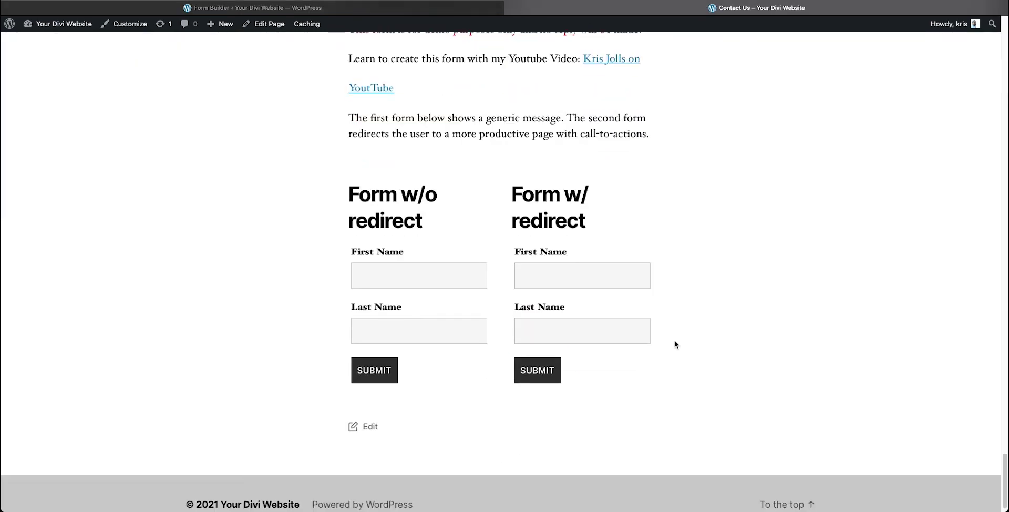
{"action": "left_click", "coordinate": [553, 273]}
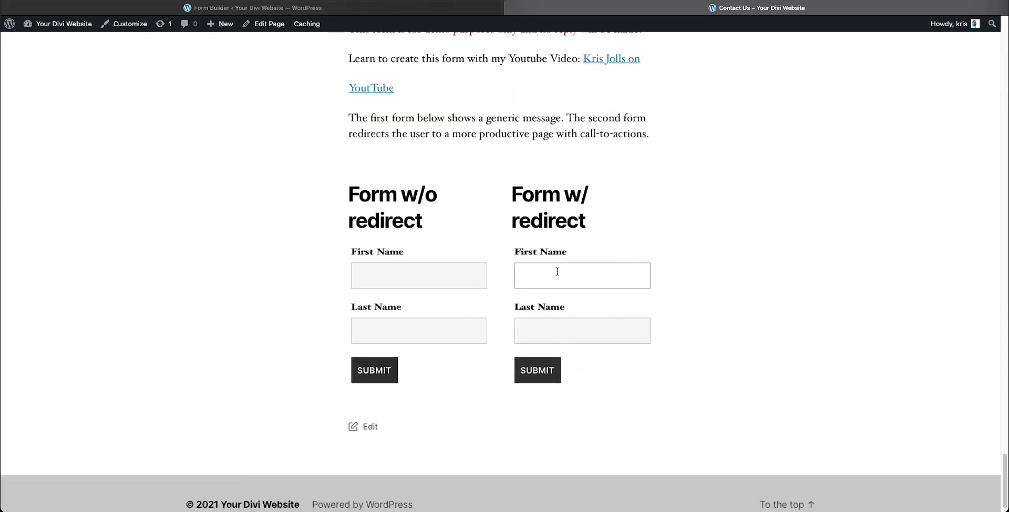
{"action": "key", "text": "Tab"}
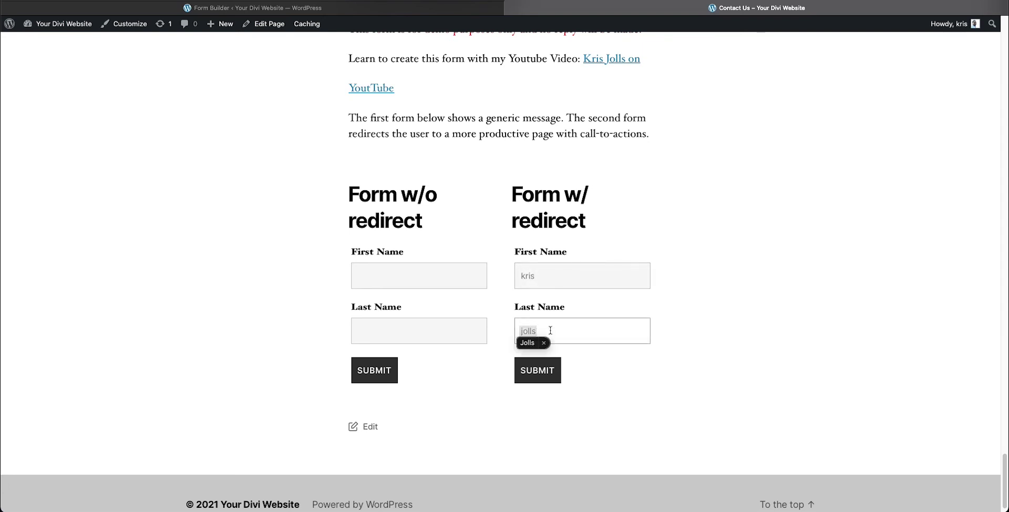
{"action": "left_click", "coordinate": [541, 377]}
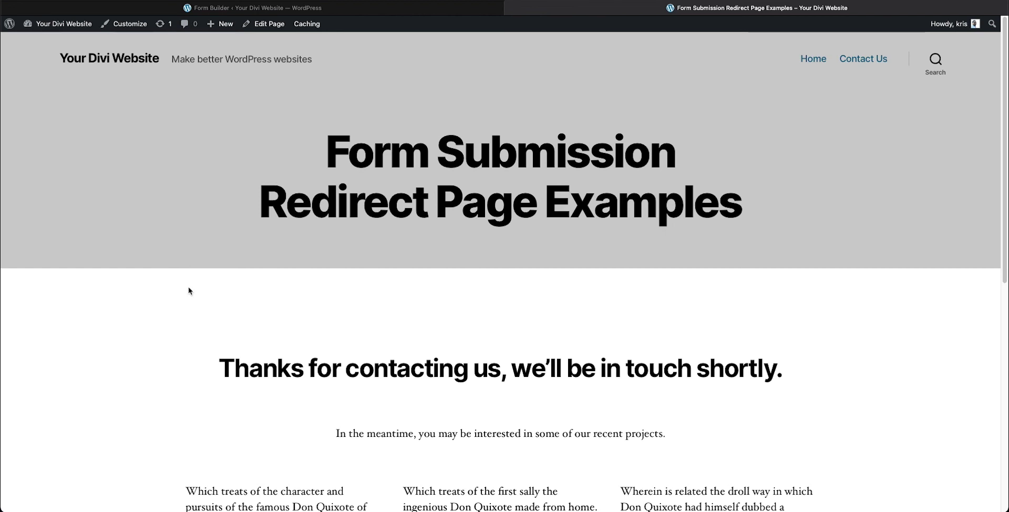
{"action": "scroll", "coordinate": [166, 341], "scroll_direction": "down", "scroll_amount": 3}
{"action": "scroll", "coordinate": [166, 341], "scroll_direction": "down", "scroll_amount": 1}
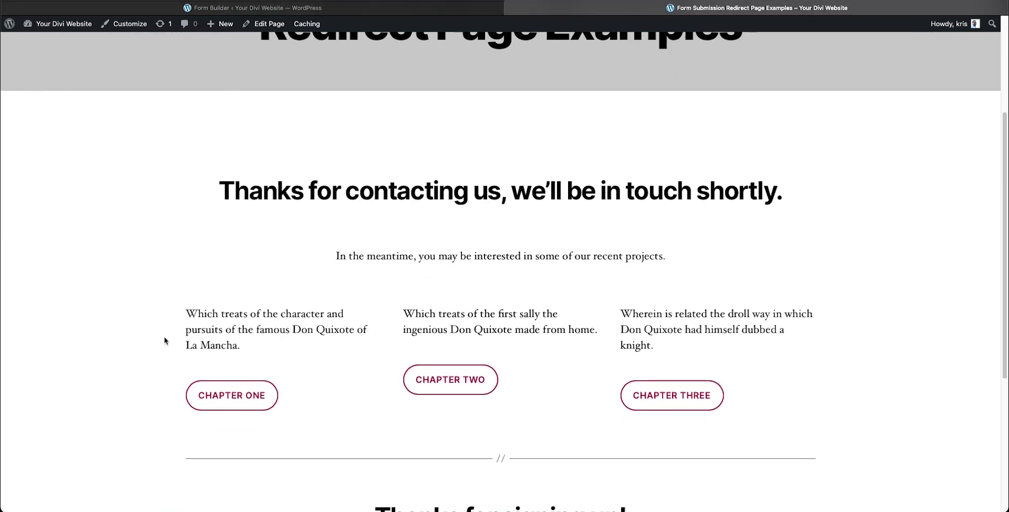